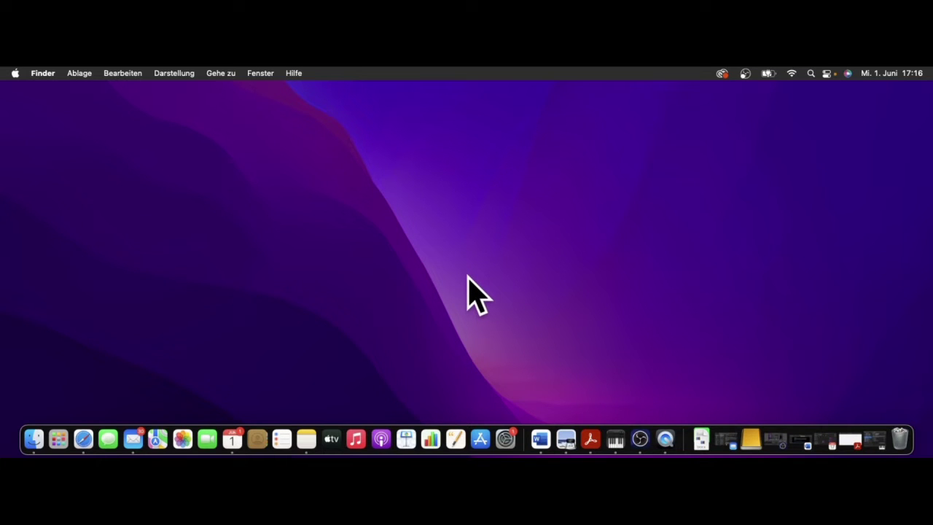
Step: Tick 'VoiceOver aktivieren' in the Bedienungshilfen VoiceOver settings of System Preferences
click(510, 447)
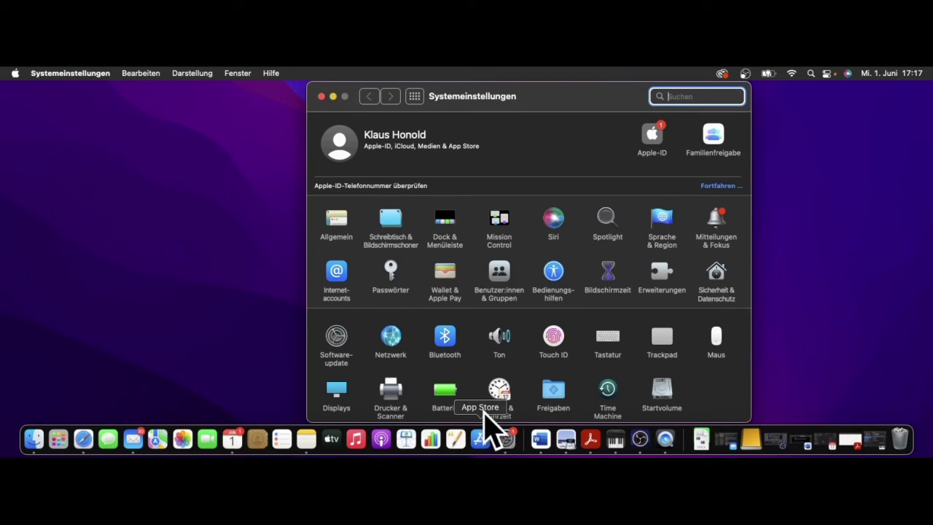
click(557, 271)
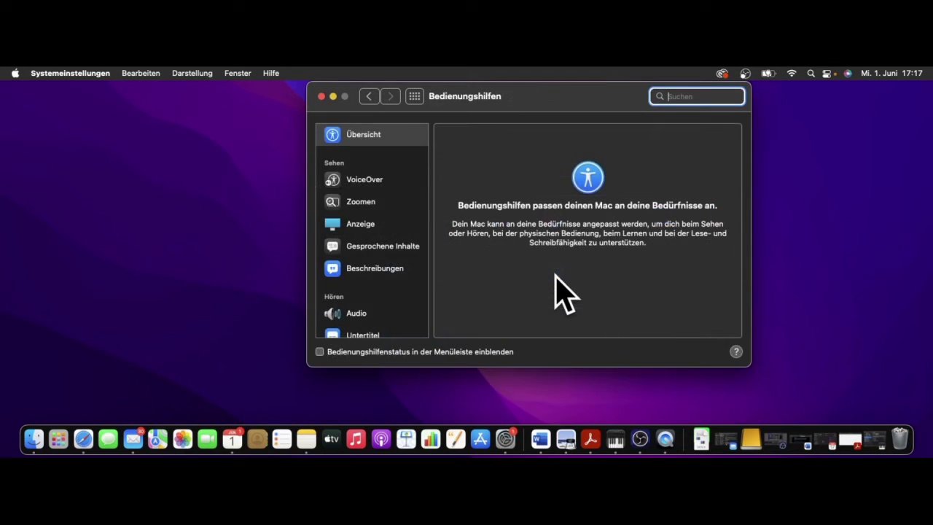
click(358, 180)
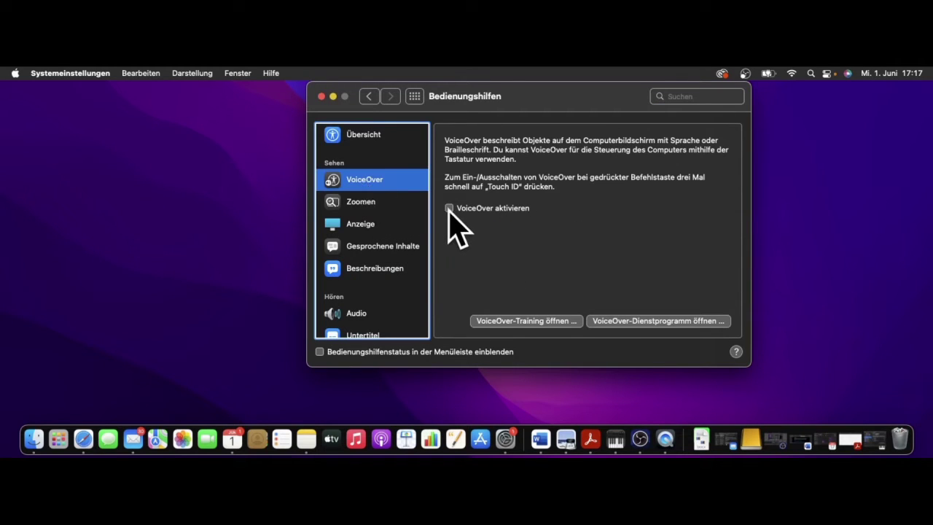
click(449, 209)
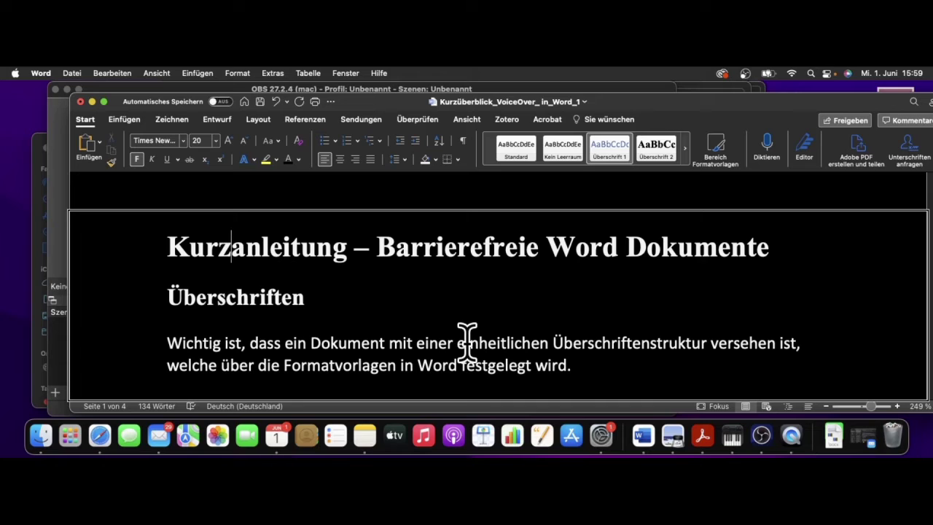
Step: Move VoiceOver to the title heading and open the rotor's Überschrift list of five headings
key(ctrl+alt+shift+Down)
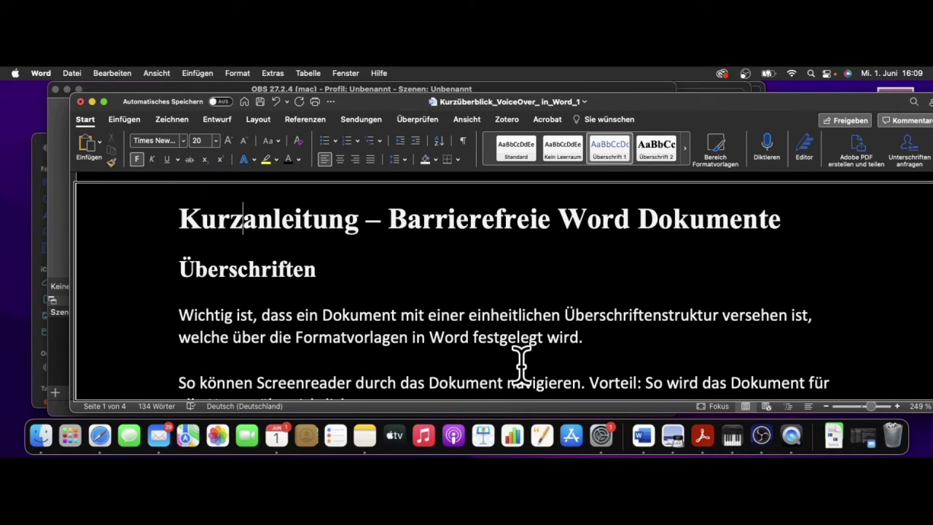
key(ctrl+alt+u)
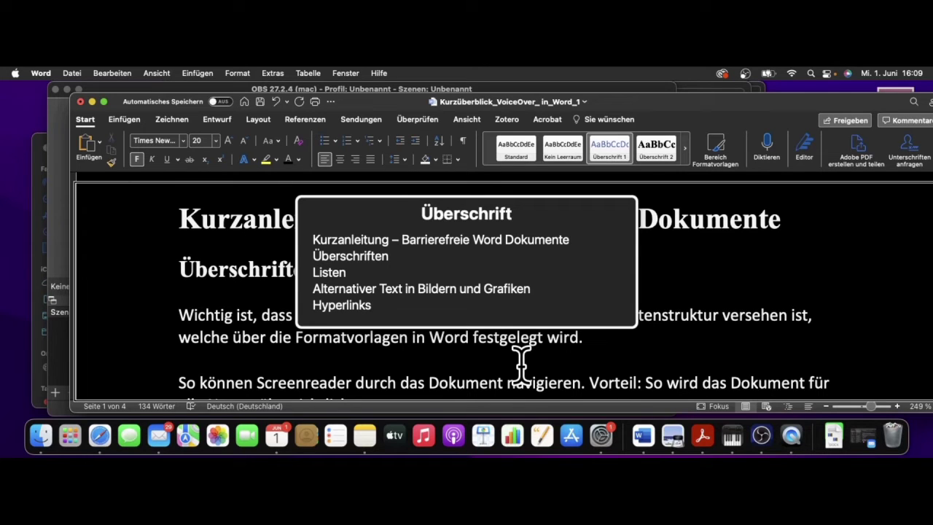
Step: Step through the rotor headings: Überschriften, Listen, Alternativer Text in Bildern und Grafiken, Hyperlinks
key(Down)
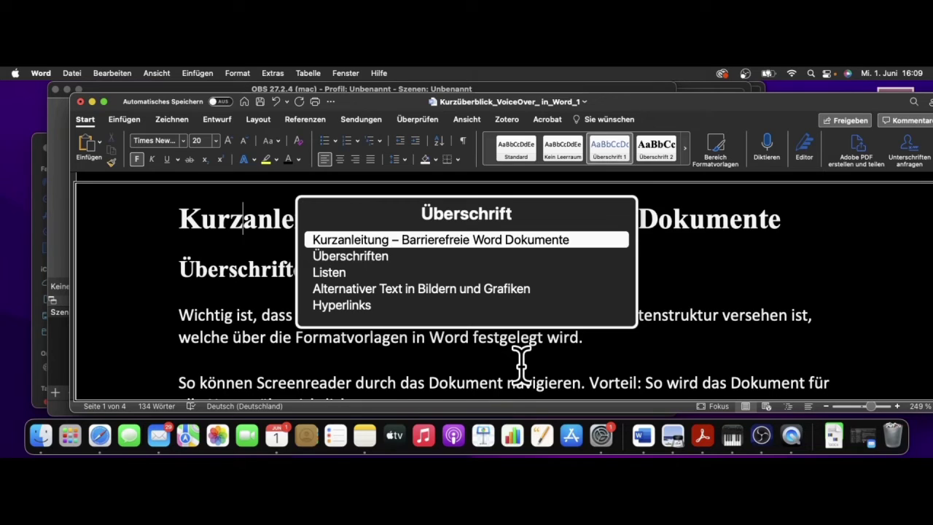
key(Down)
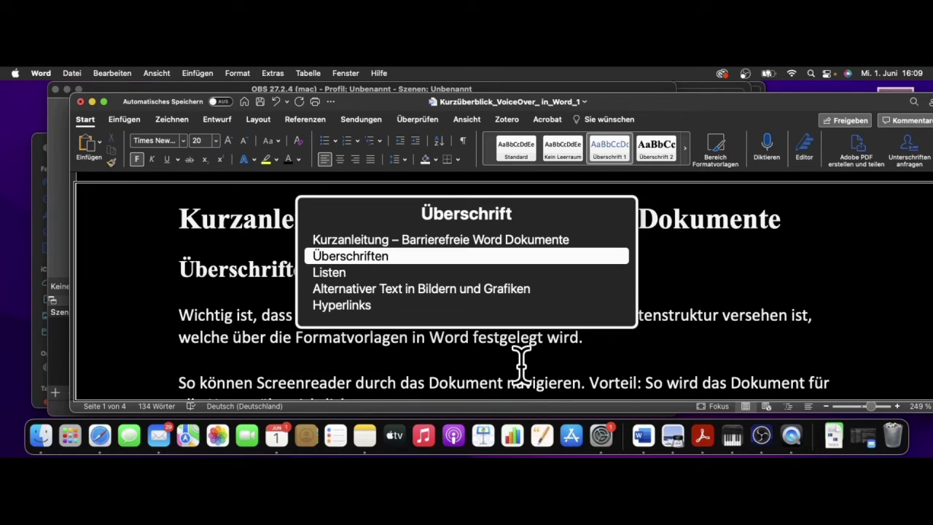
key(Down)
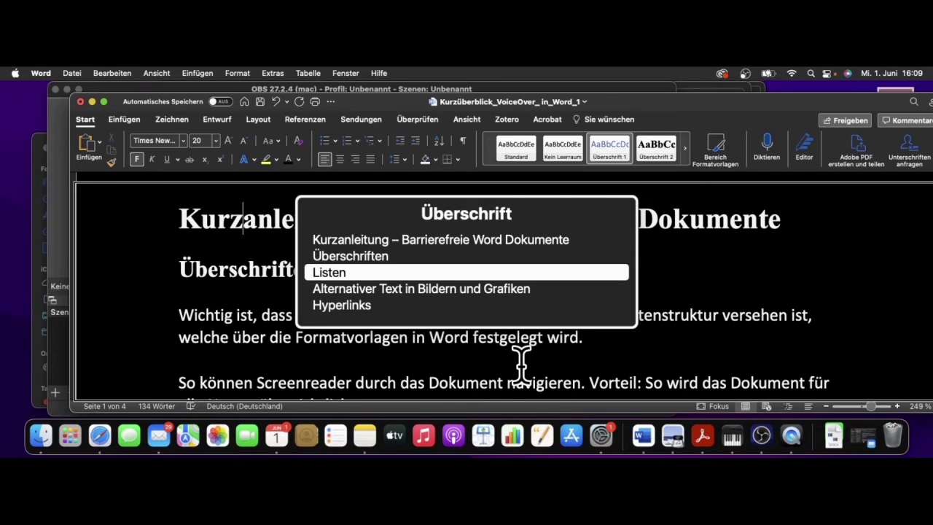
key(Down)
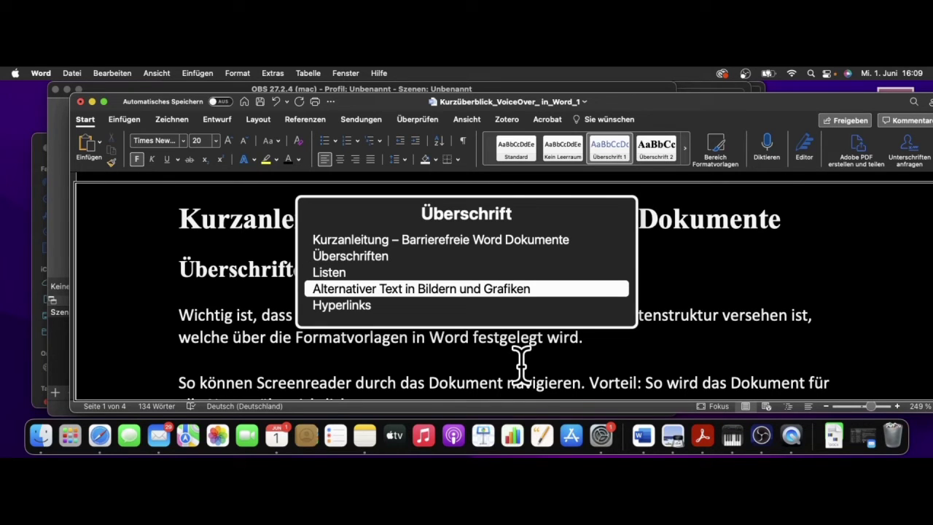
key(Down)
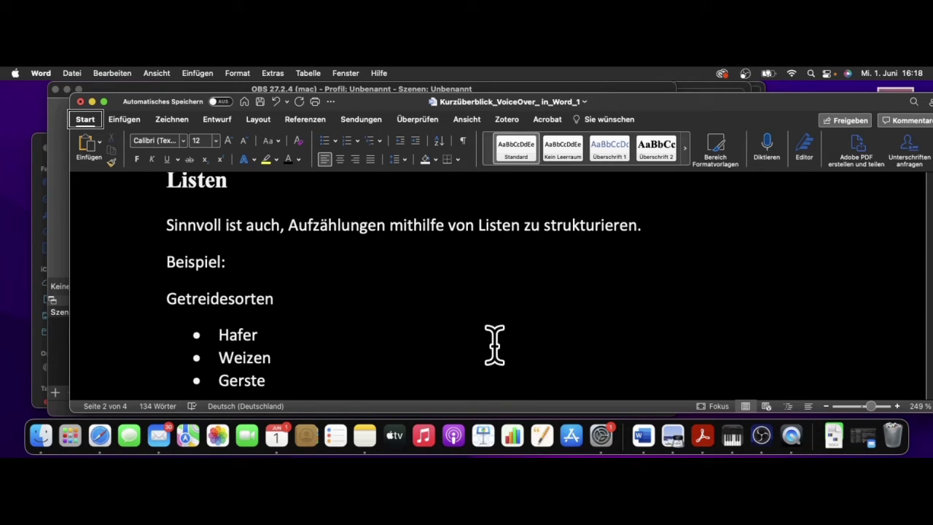
Step: Bring the Getreidesorten list into view and have VoiceOver read on to the Weizen item
scroll(494, 344, down, 1)
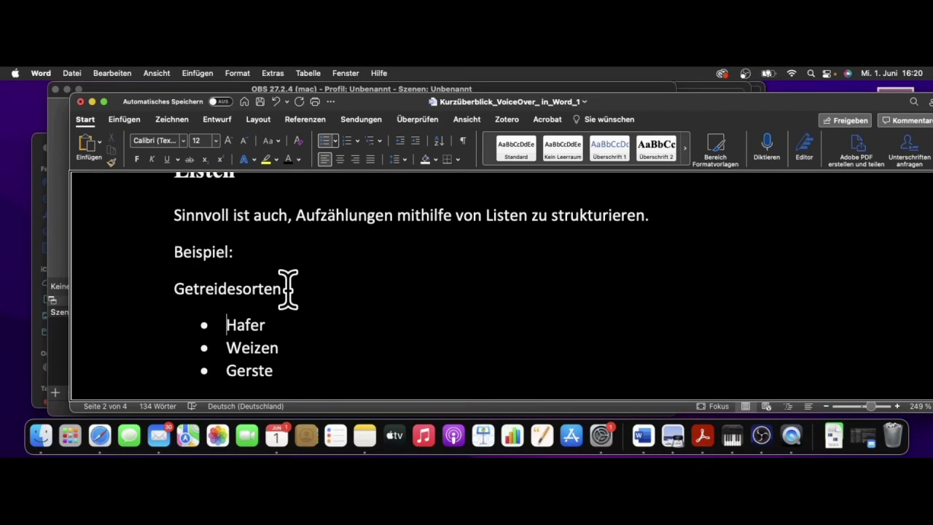
key(Down)
key(Down)
key(Down)
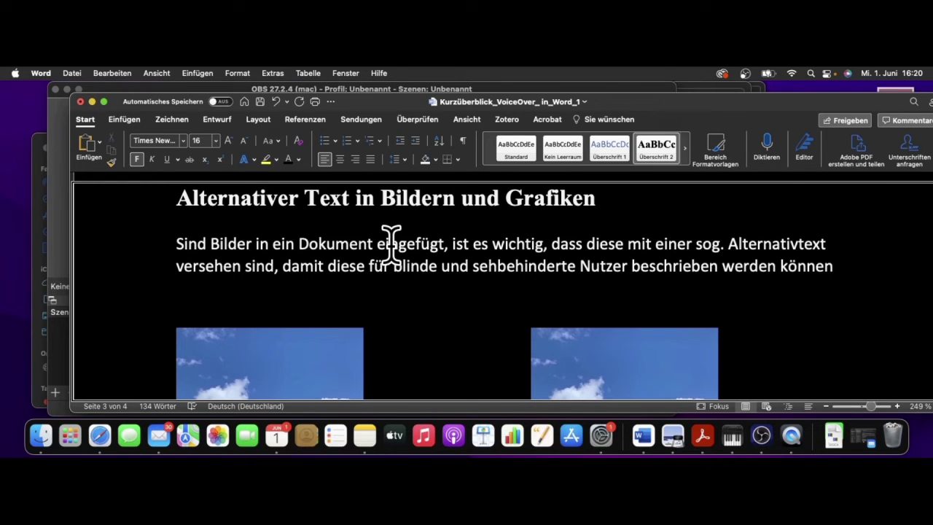
Step: Have VoiceOver read the alt-text section heading and the lines of its paragraph
key(super+F5)
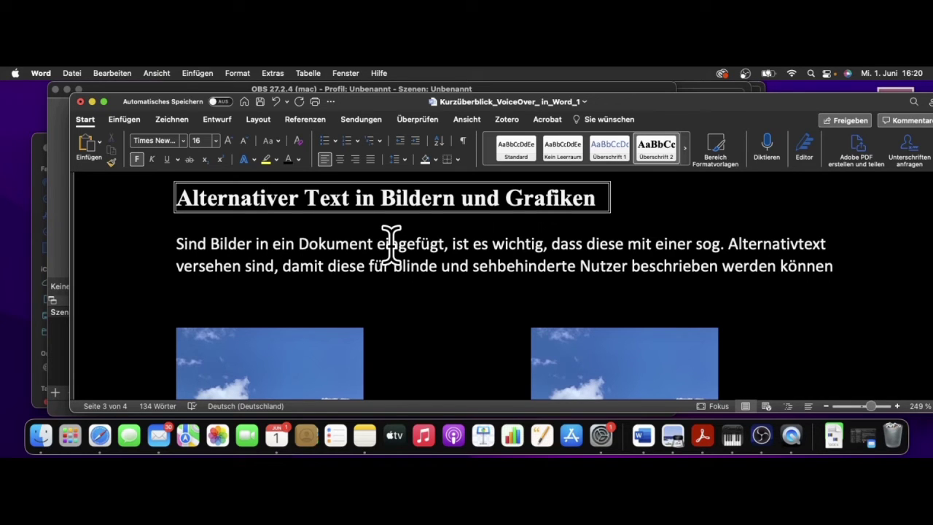
key(Down)
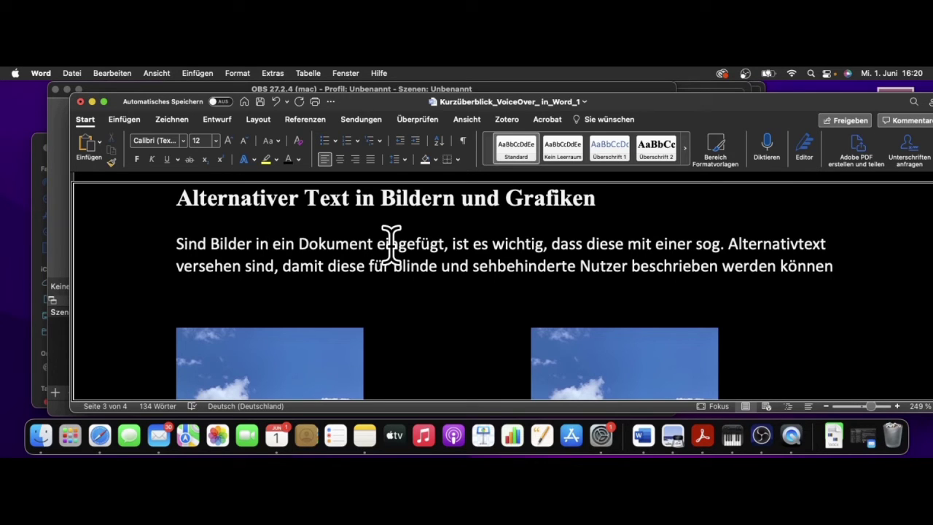
key(Down)
Step: Scroll down and right until both HdM building photos are visible
scroll(392, 245, down, 1)
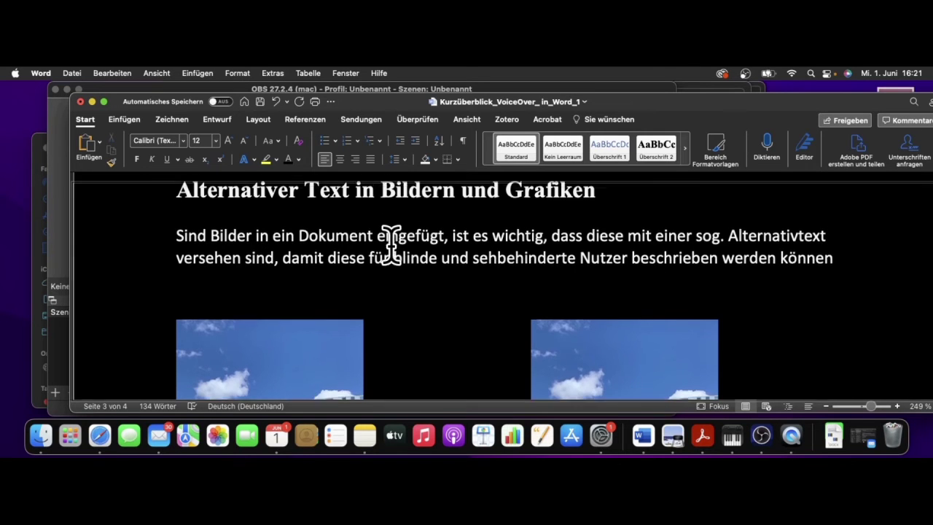
scroll(392, 246, down, 5)
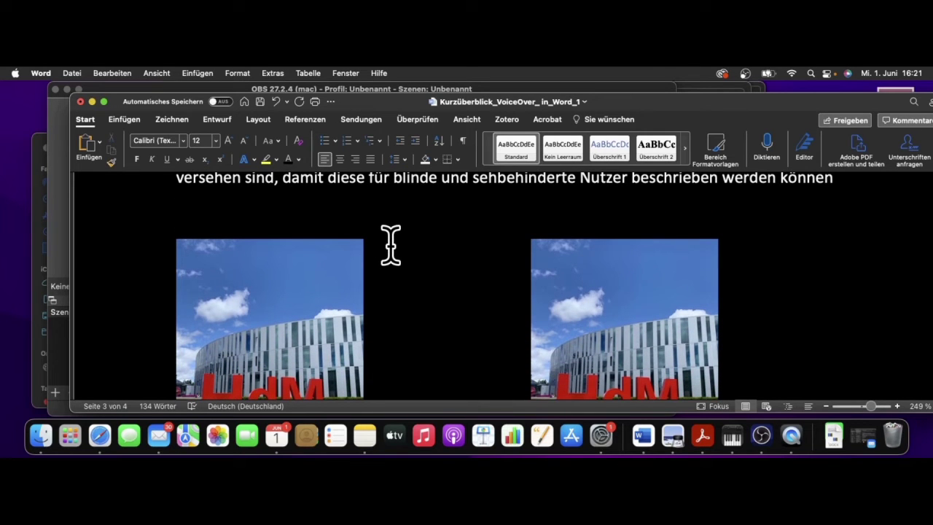
scroll(391, 246, down, 3)
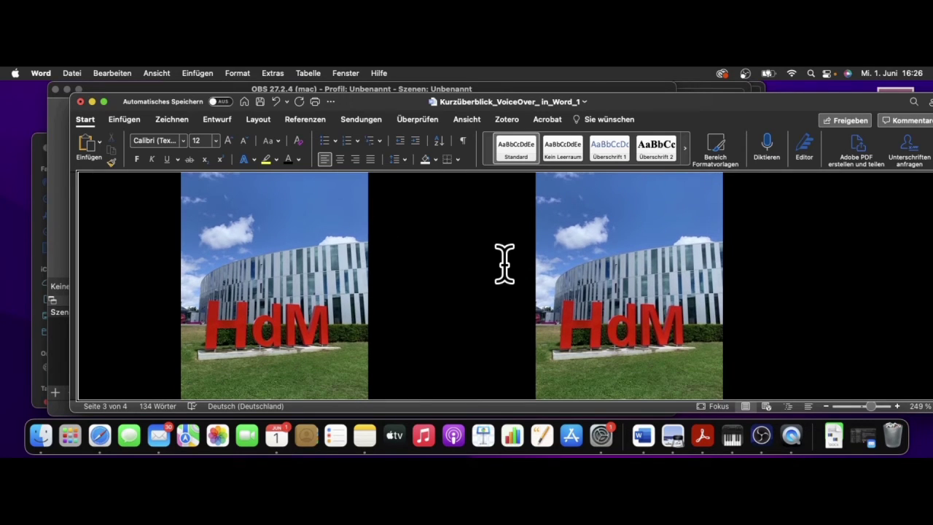
scroll(504, 264, right, 1)
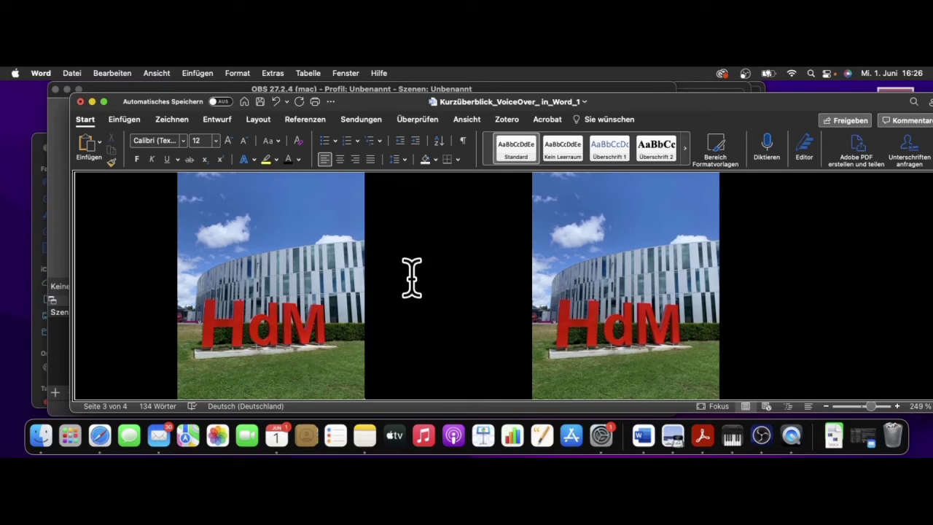
Step: Nudge the left HdM photo slightly right, then select the right-hand photo
click(264, 296)
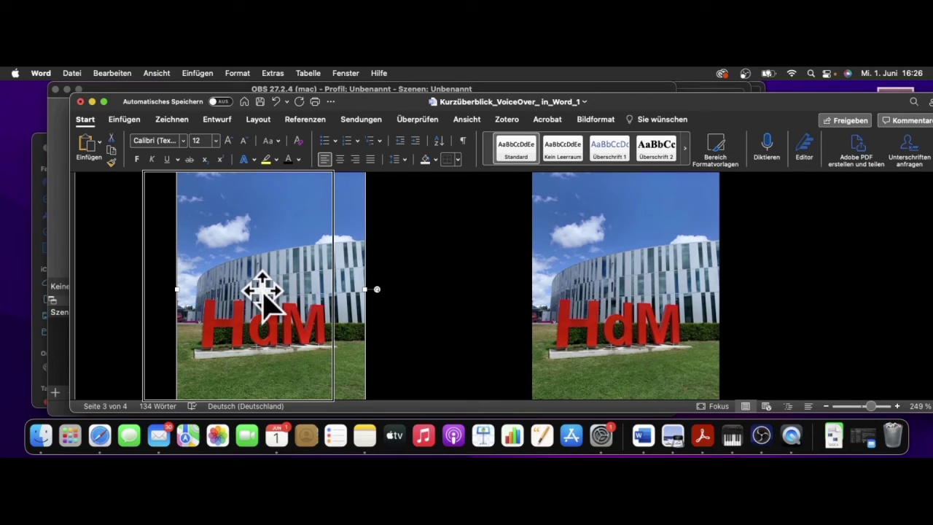
drag(265, 296, 307, 298)
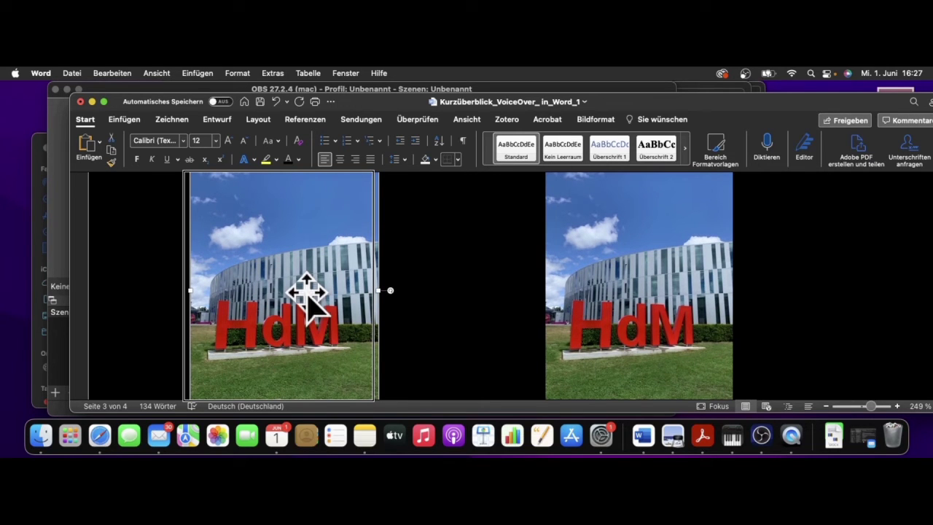
click(640, 293)
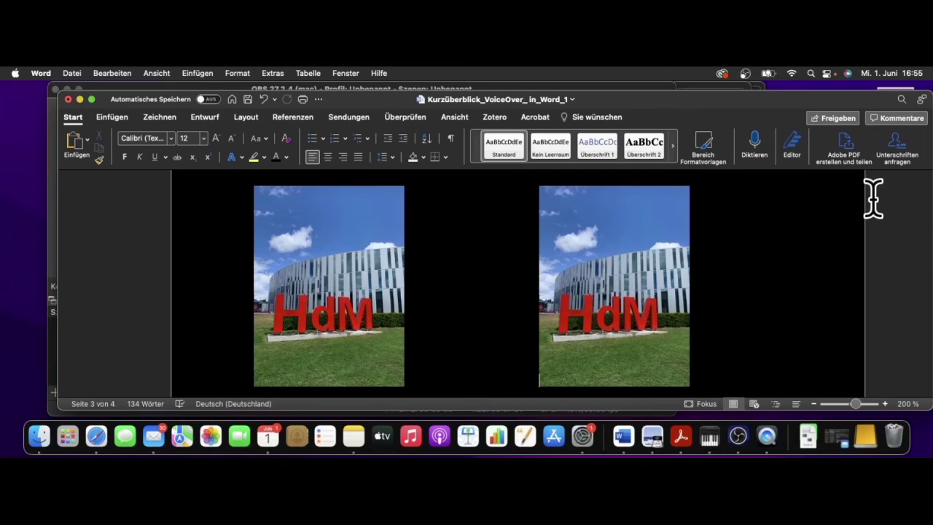
Step: Set the right photo's alt text to 'Bild zeigt Logo der Hochschule der Medien mit Bibliothek im Hintergrund.'
right_click(591, 271)
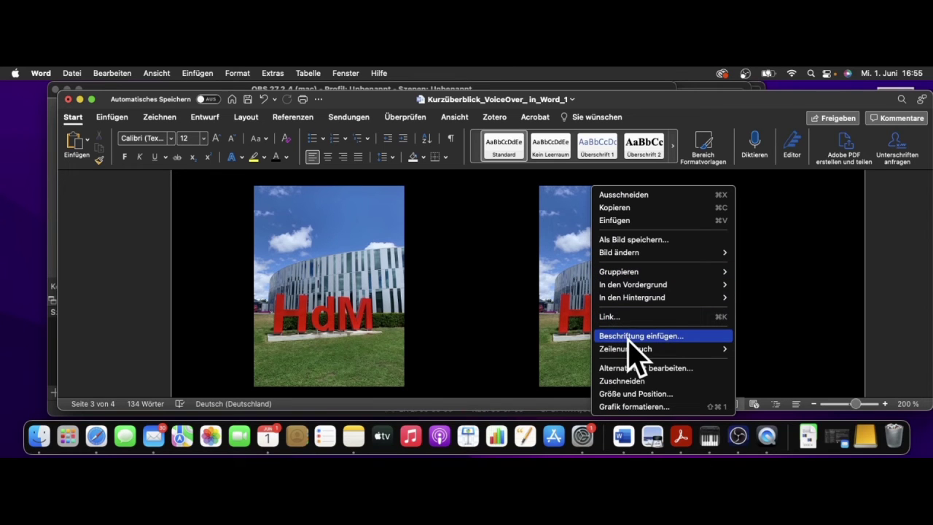
mouse_move(628, 348)
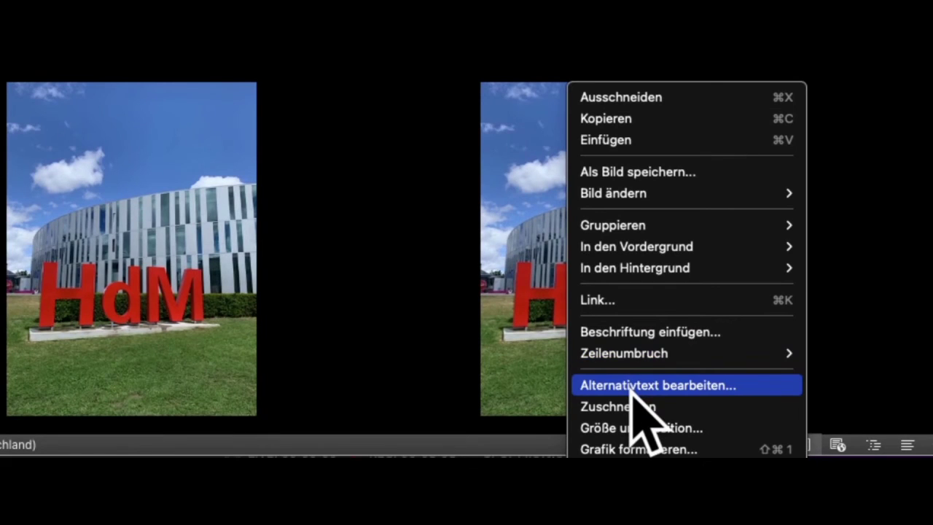
click(631, 386)
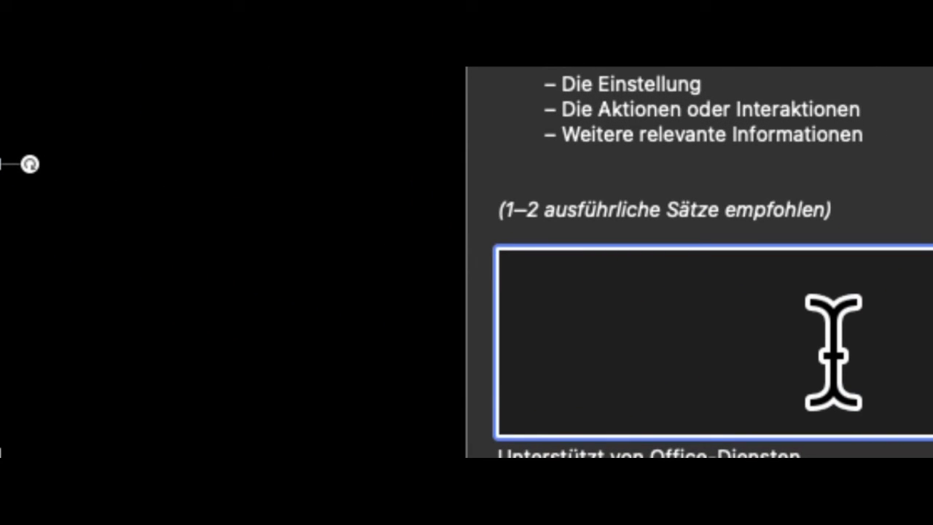
text(Bi)
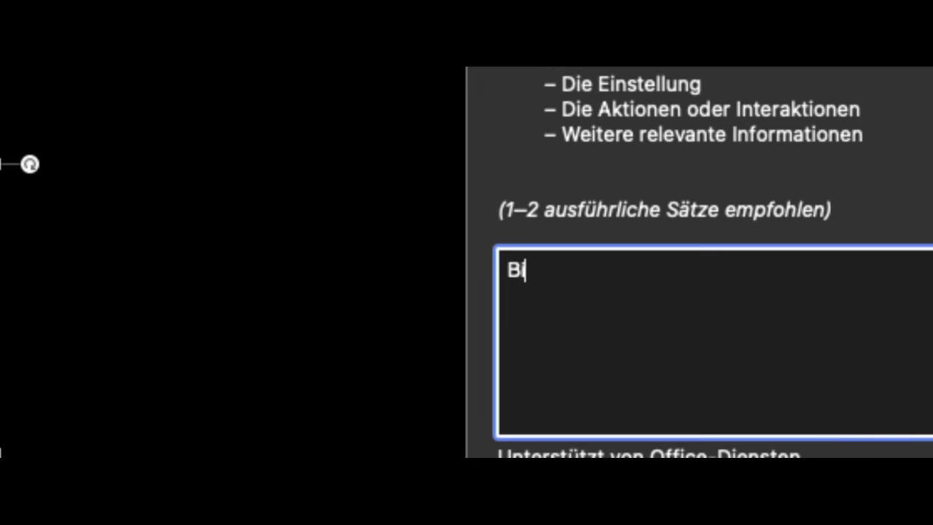
text(ld zeigt )
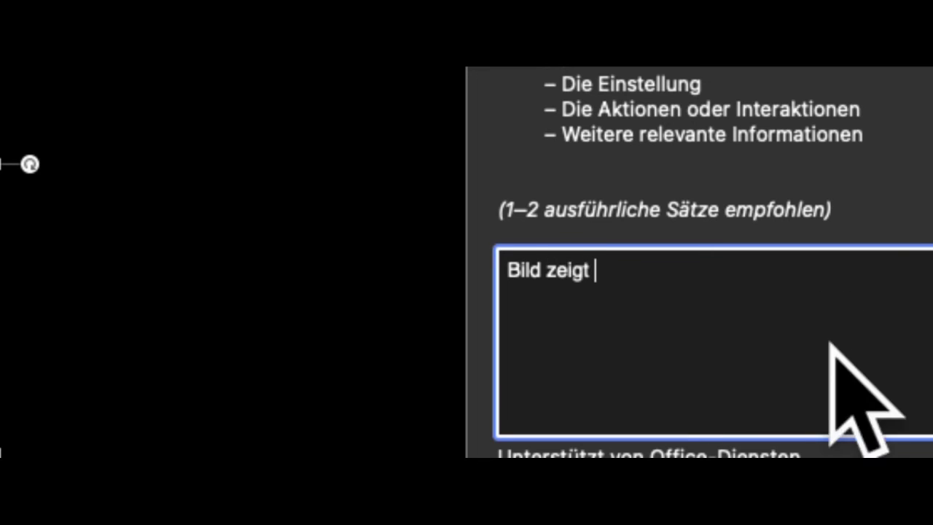
text(Logo de)
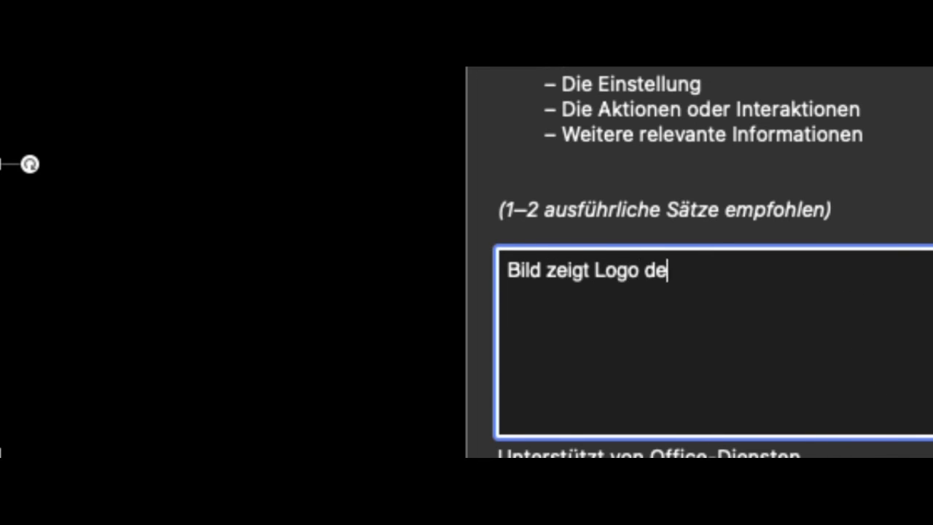
text(r Ho)
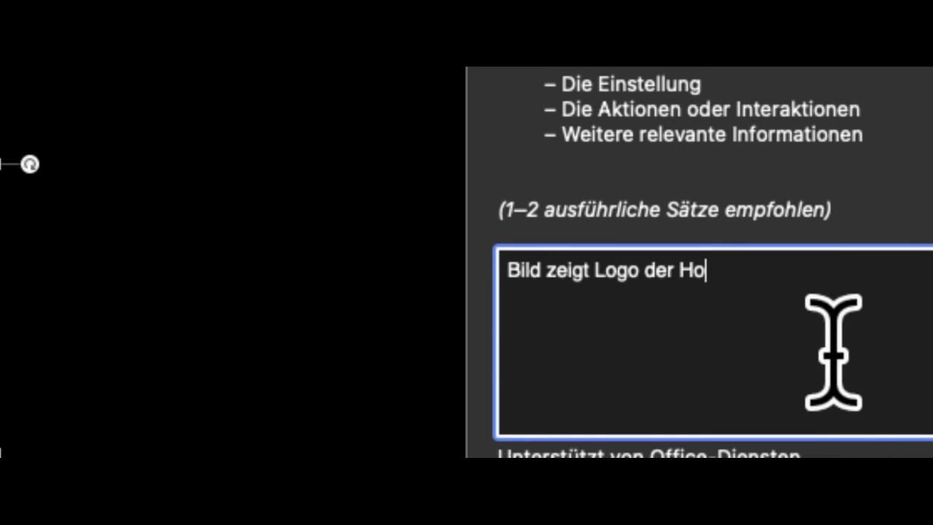
text(chschule )
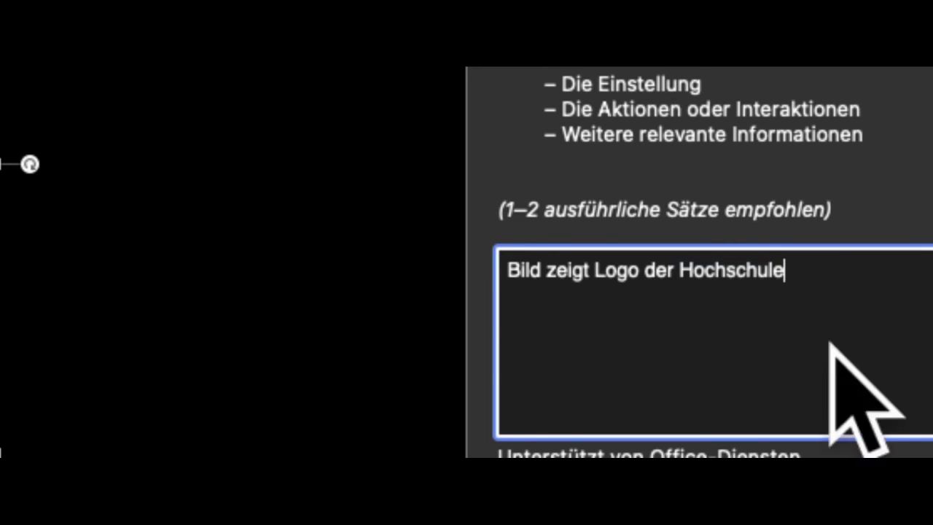
text(der M)
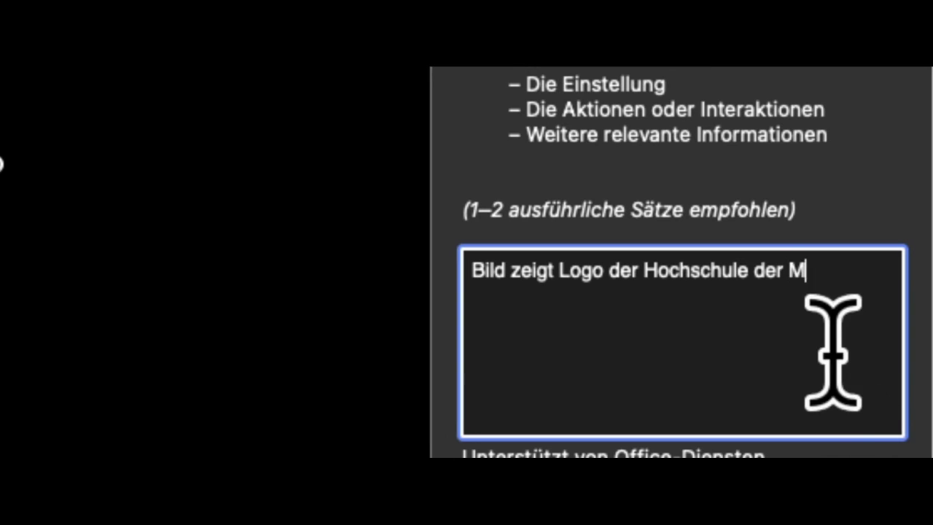
text(edien)
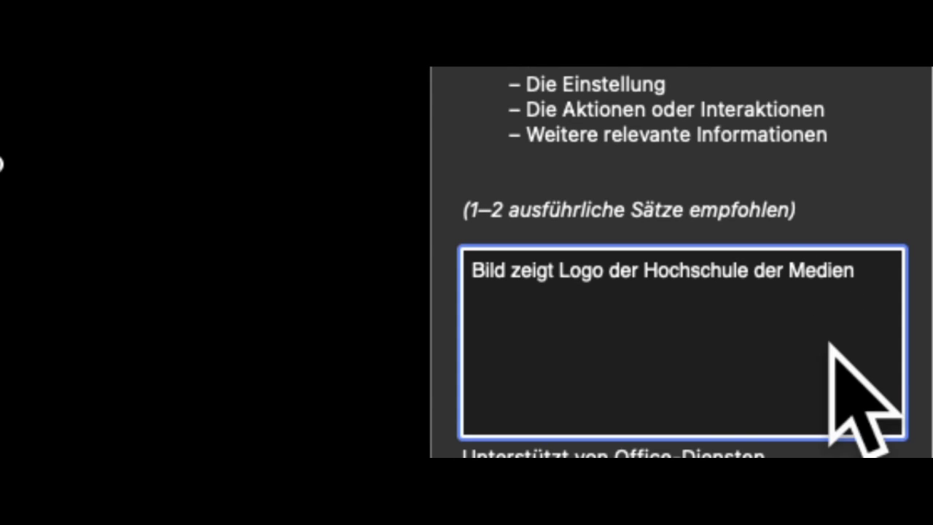
text( mit )
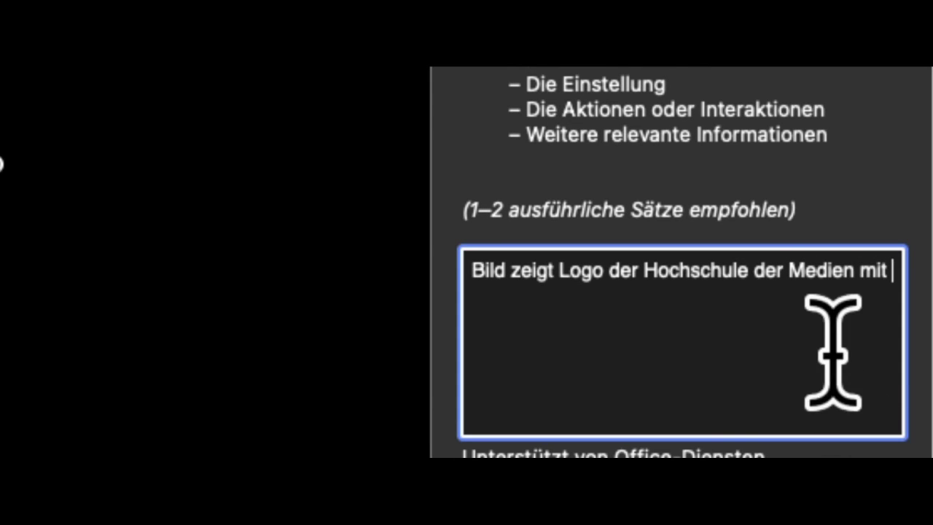
text(Biblio)
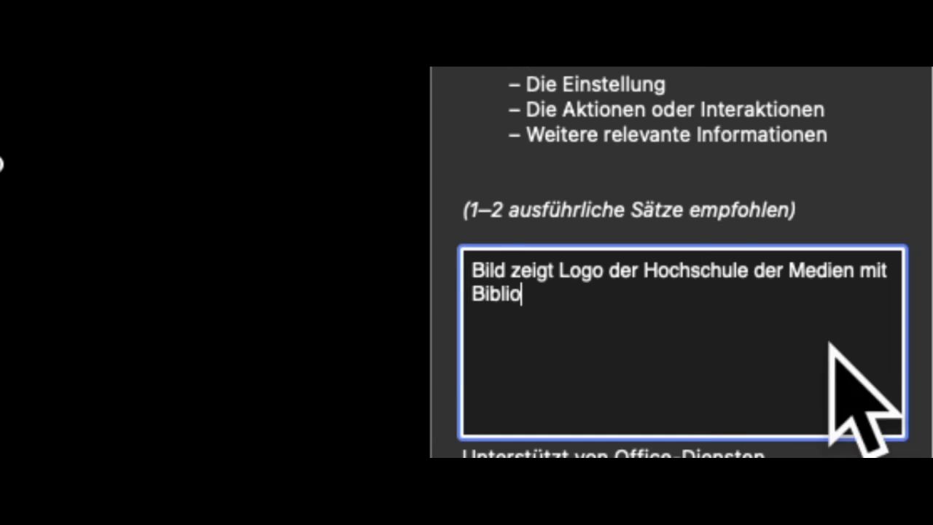
text(thek im H)
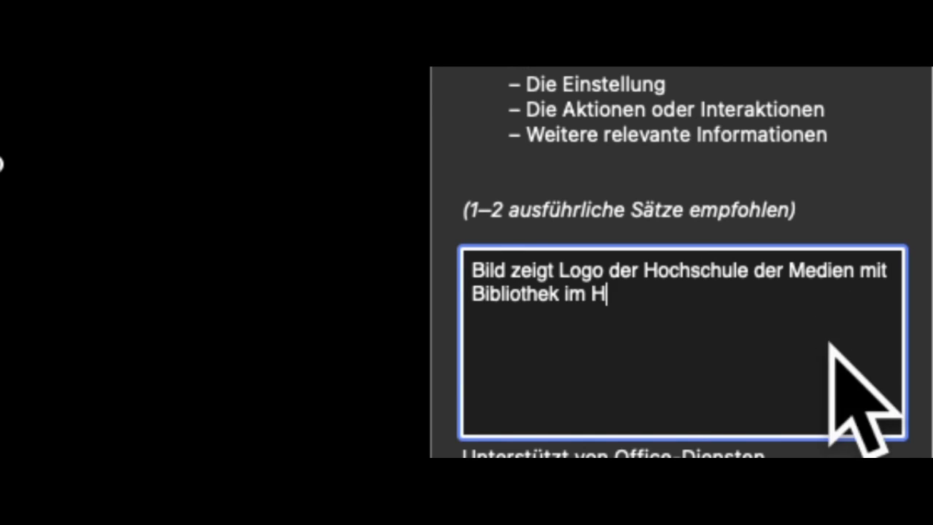
text(intergrund)
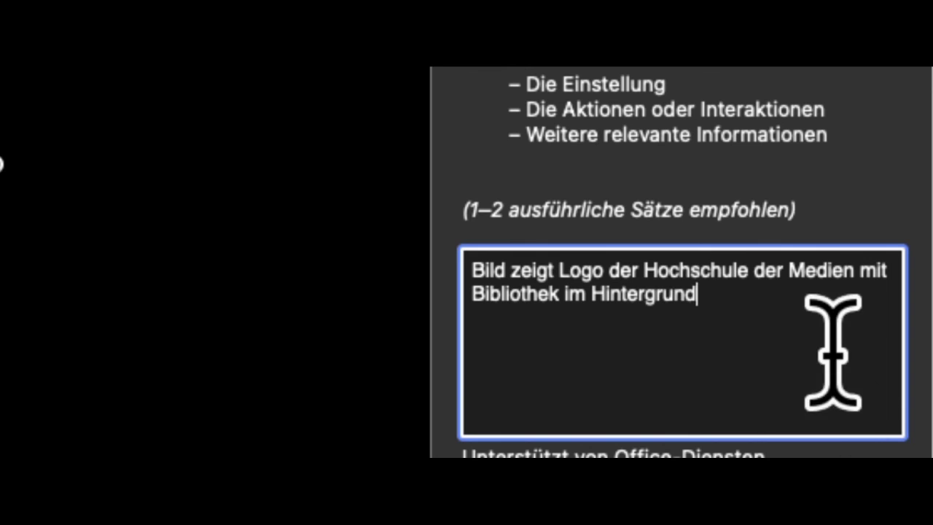
text(.)
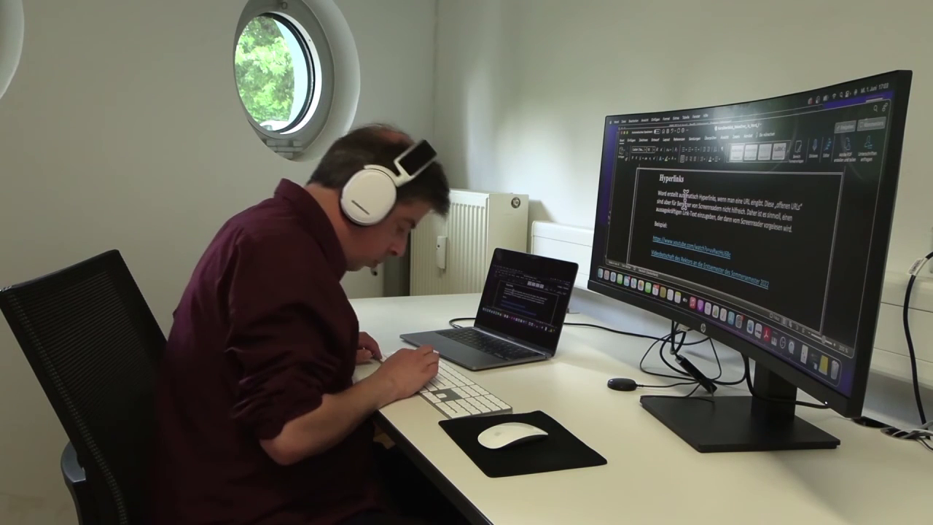
Step: Have VoiceOver read the first paragraph under the Hyperlinks heading
key(ctrl+alt+Right)
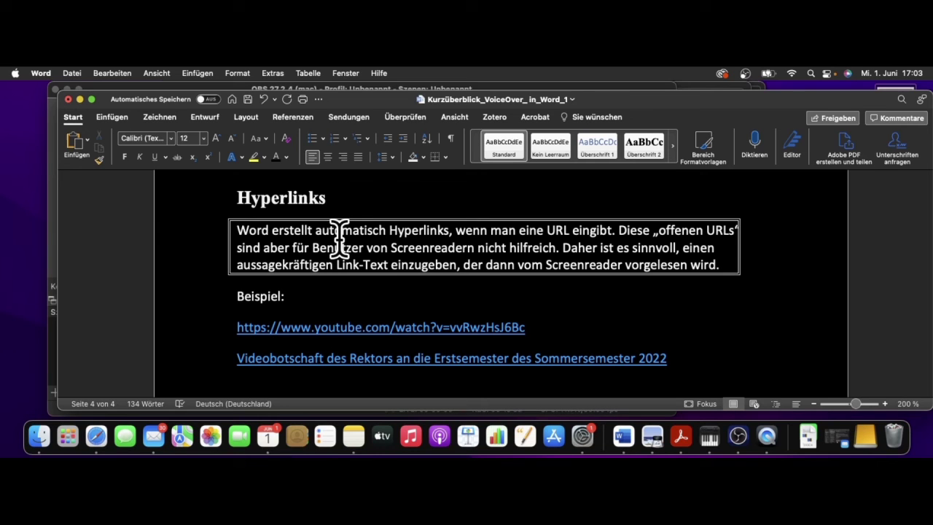
Step: Move VoiceOver focus into the document body and down to the raw YouTube URL line
key(ctrl+alt+shift+Up)
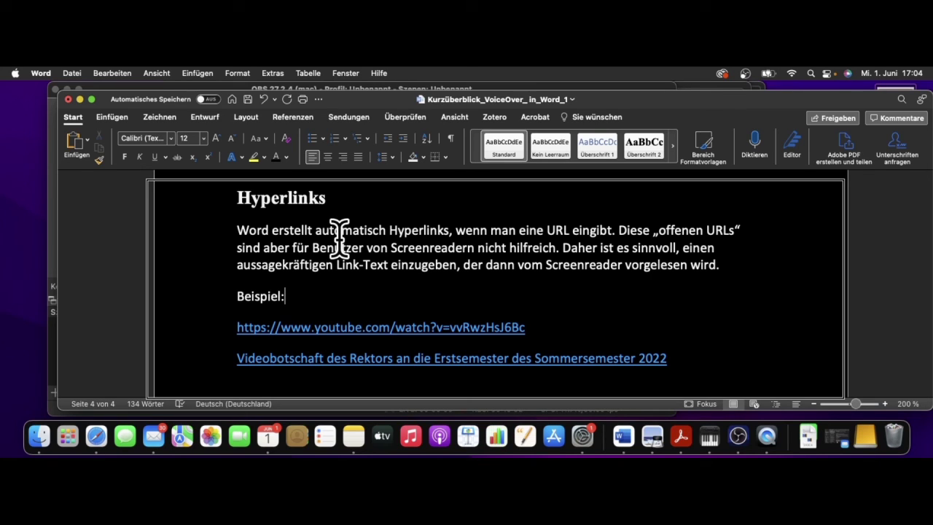
key(Down)
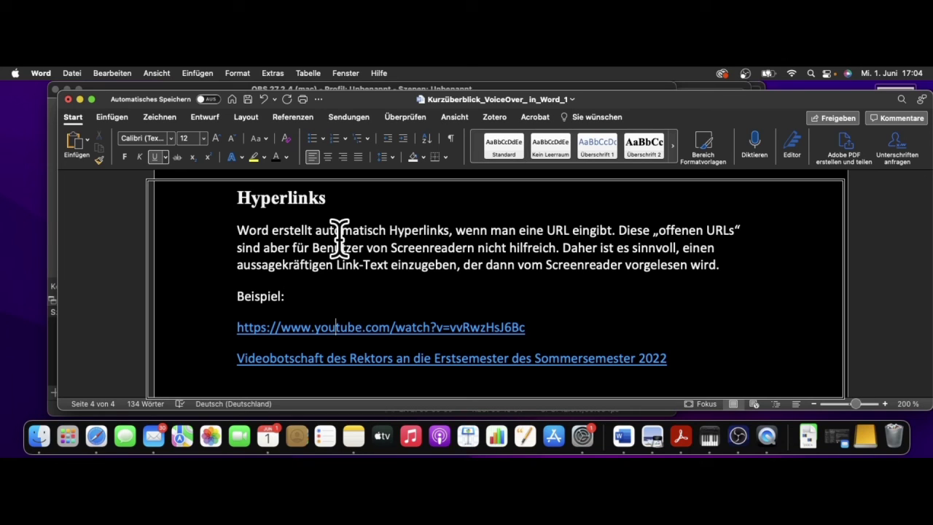